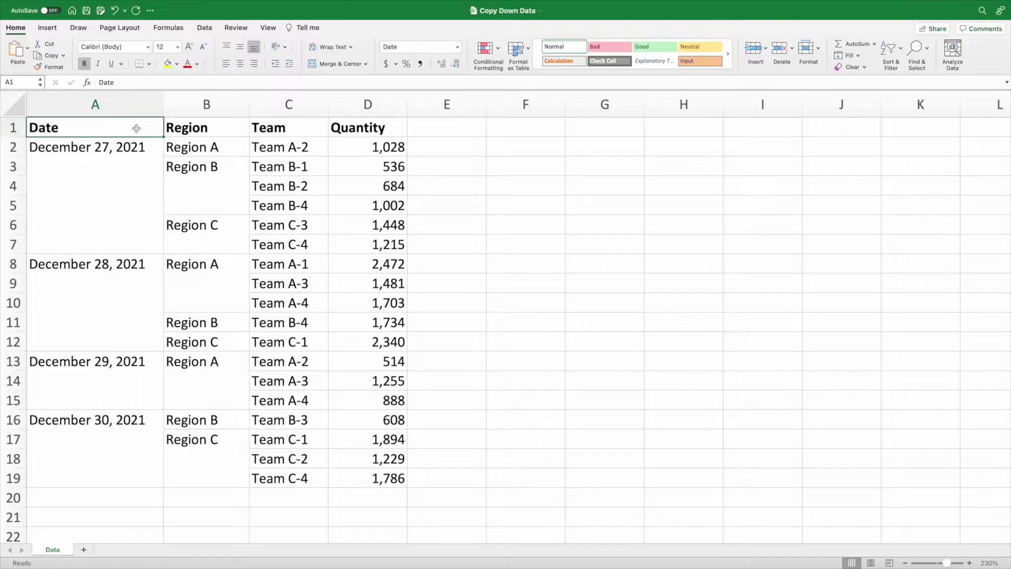
Step: Turn on header filters, filter Date to December 27, then clear the Date filter
key(super+shift+f)
click(157, 131)
click(192, 257)
click(184, 268)
click(190, 278)
click(207, 289)
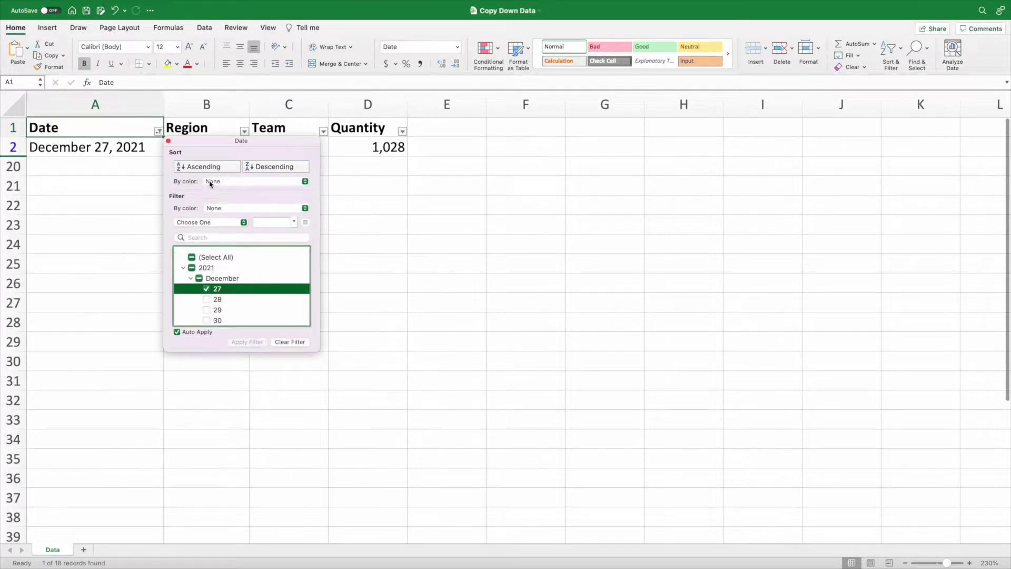
click(306, 375)
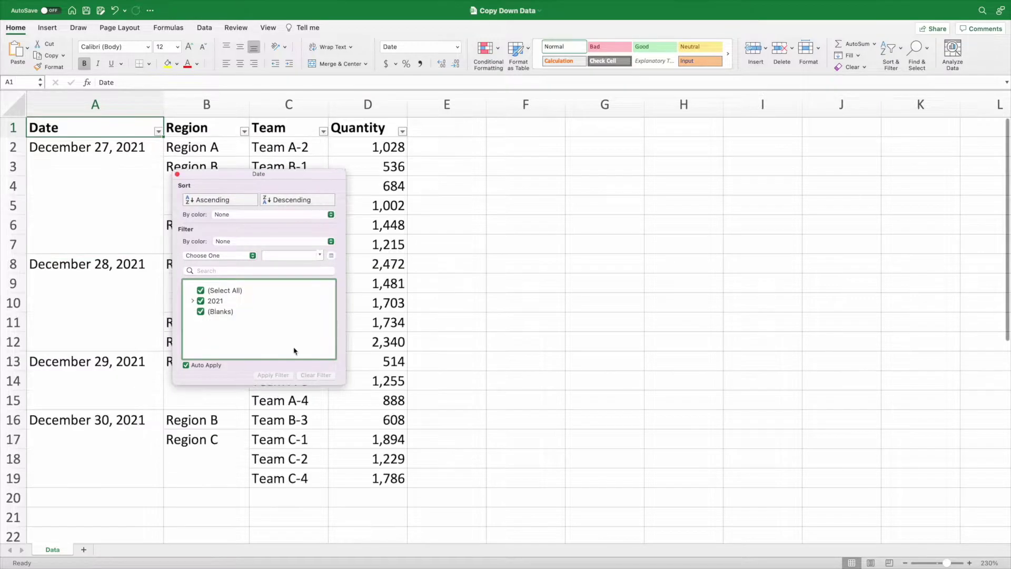
click(178, 174)
Step: Set up a PivotTable of A1:D19 on the existing worksheet at G2
click(47, 28)
click(19, 52)
click(405, 237)
click(618, 250)
click(579, 147)
Step: Create the PivotTable at G2 with Date as rows and Quantity as values
key(Return)
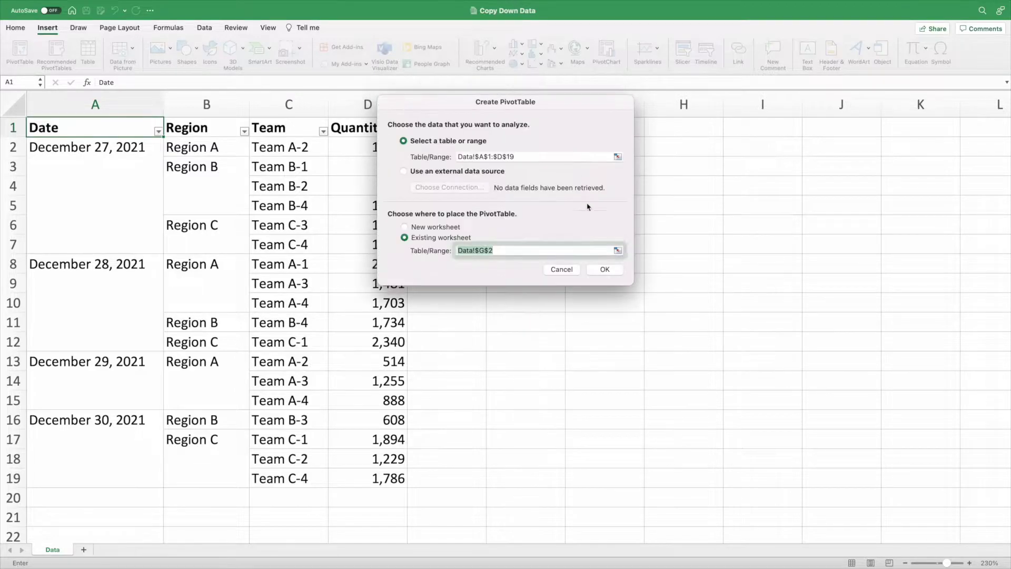
click(604, 269)
drag(878, 141, 903, 433)
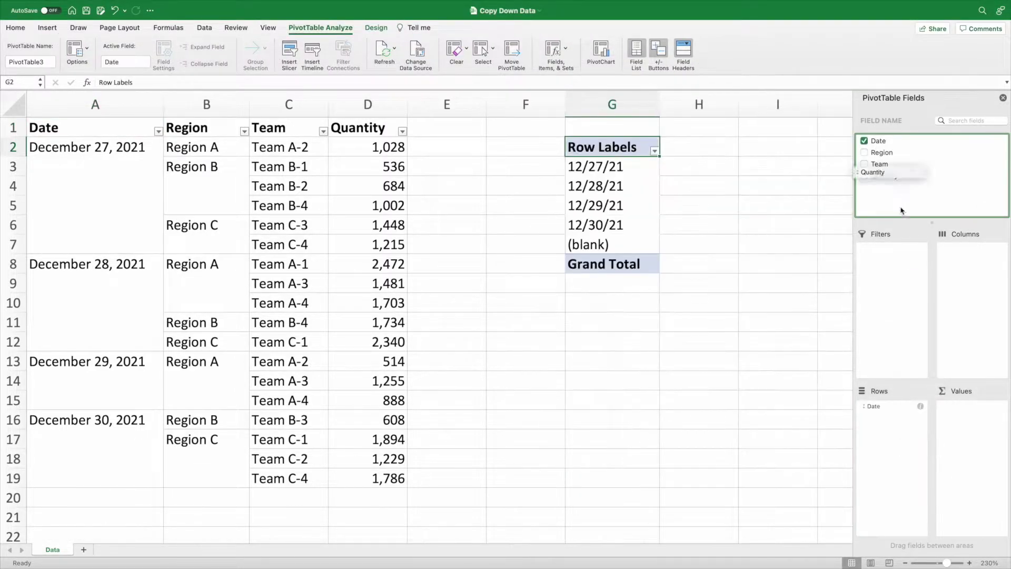
drag(884, 176, 965, 425)
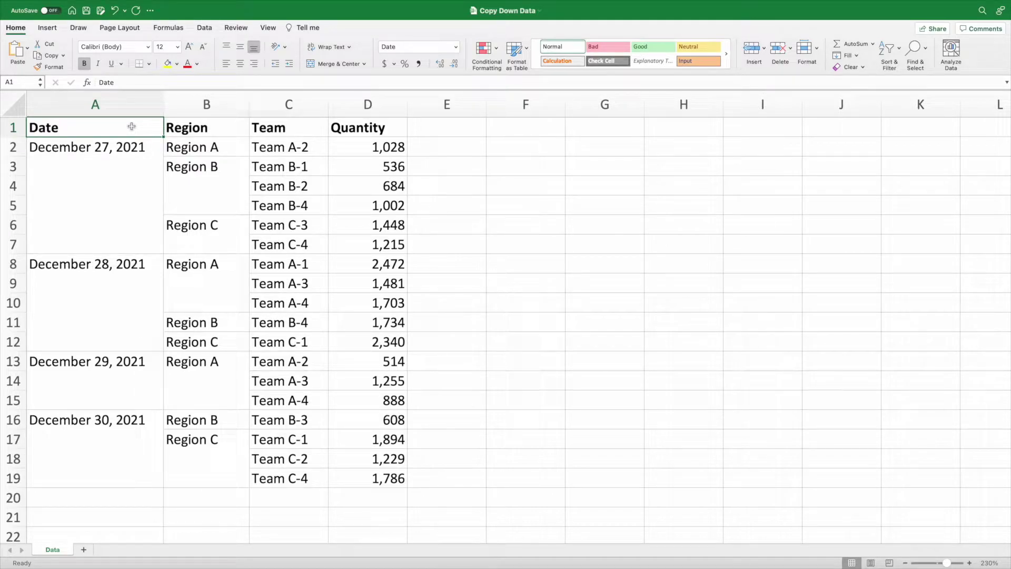
Step: Unmerge all merged Date and Region cells in columns A and B, then select A1
click(133, 166)
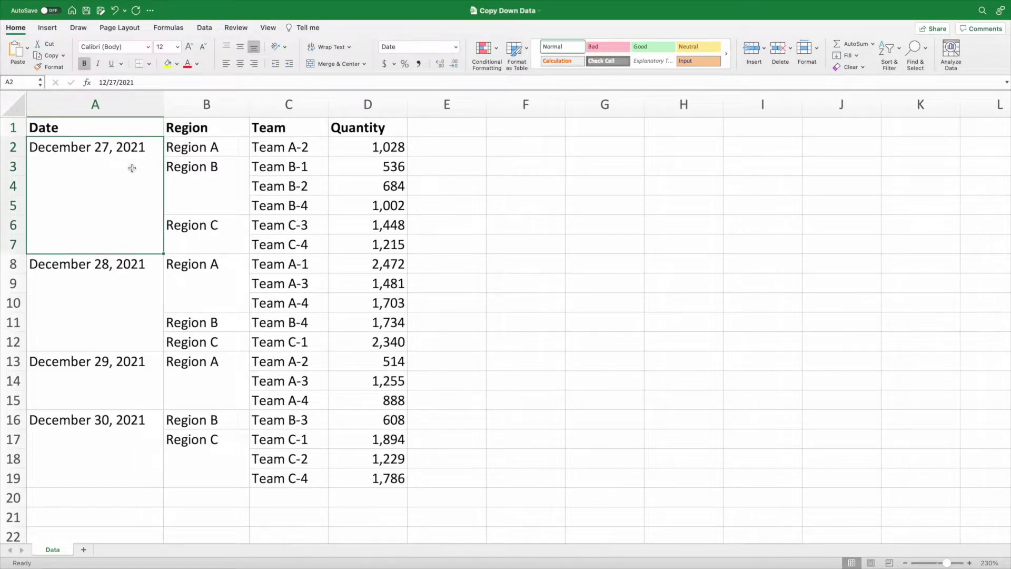
click(192, 185)
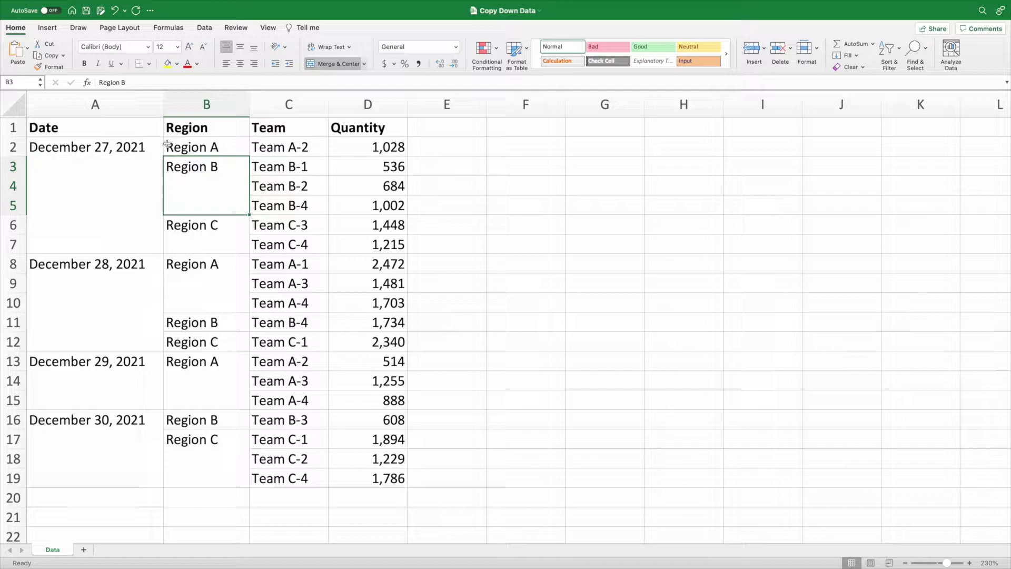
drag(149, 109, 235, 109)
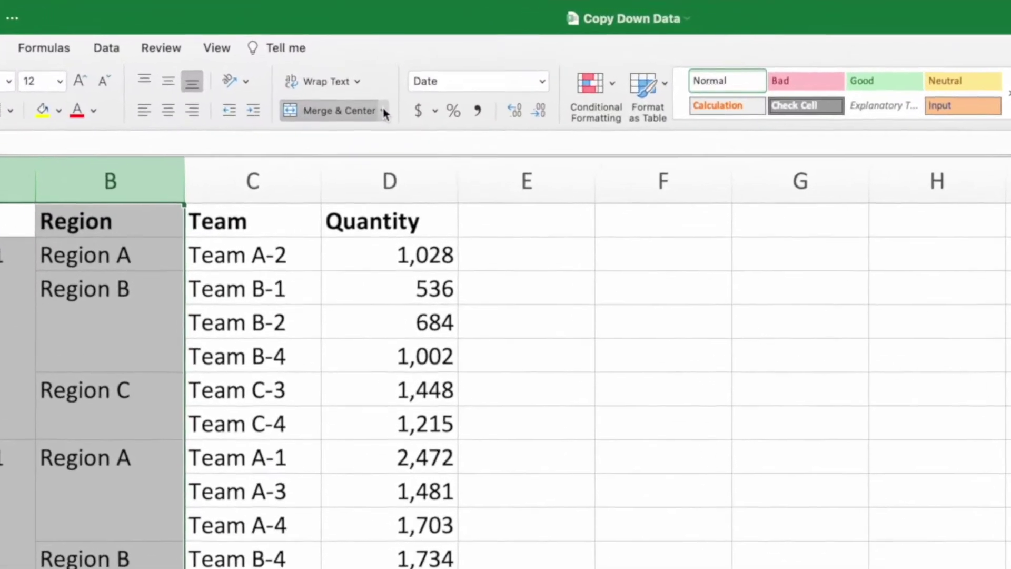
click(386, 115)
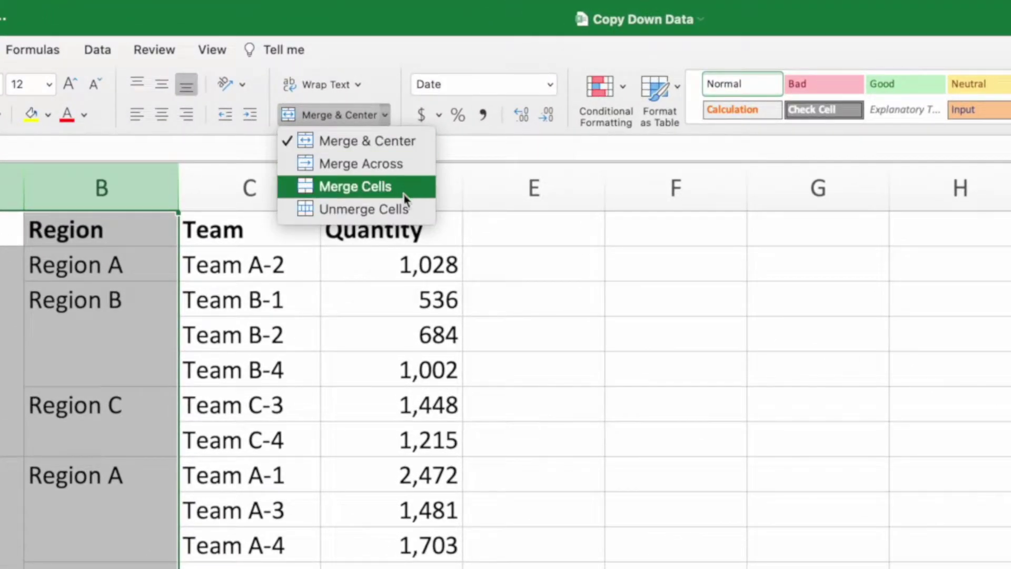
click(416, 209)
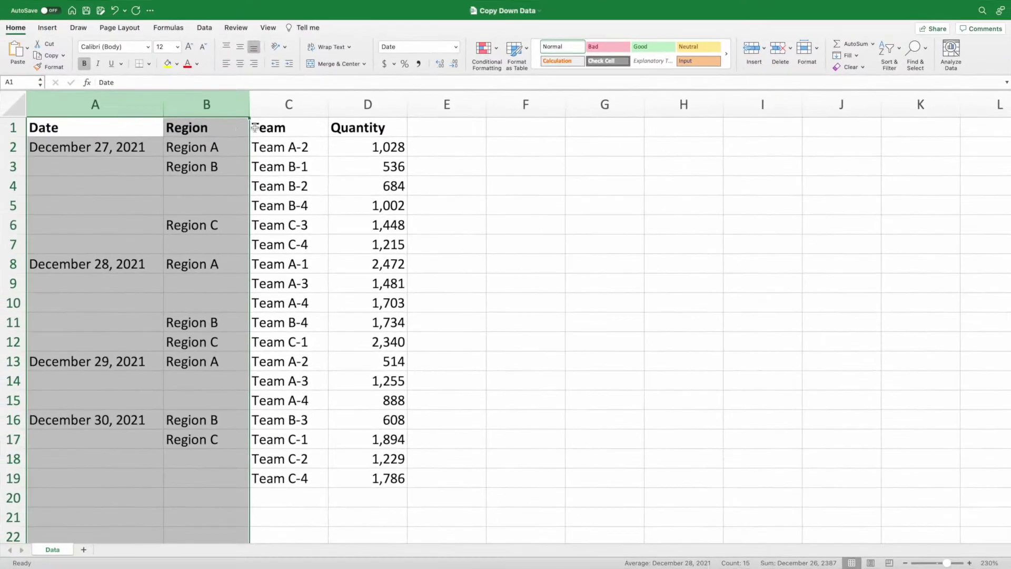
click(137, 127)
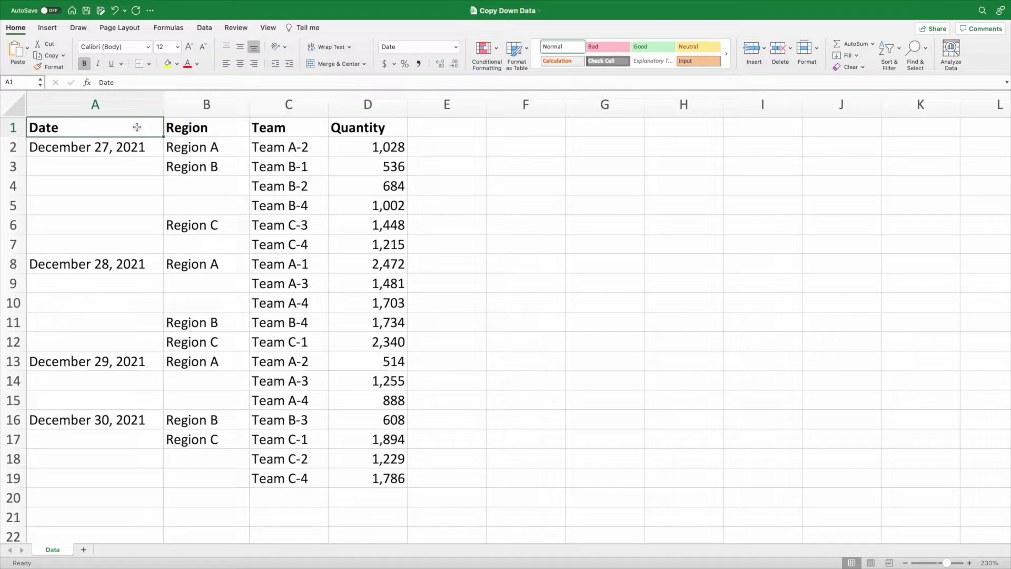
Step: Fill December 27 into A3:A7, December 28 into A9:A12, and Region B into B4:B5
click(146, 147)
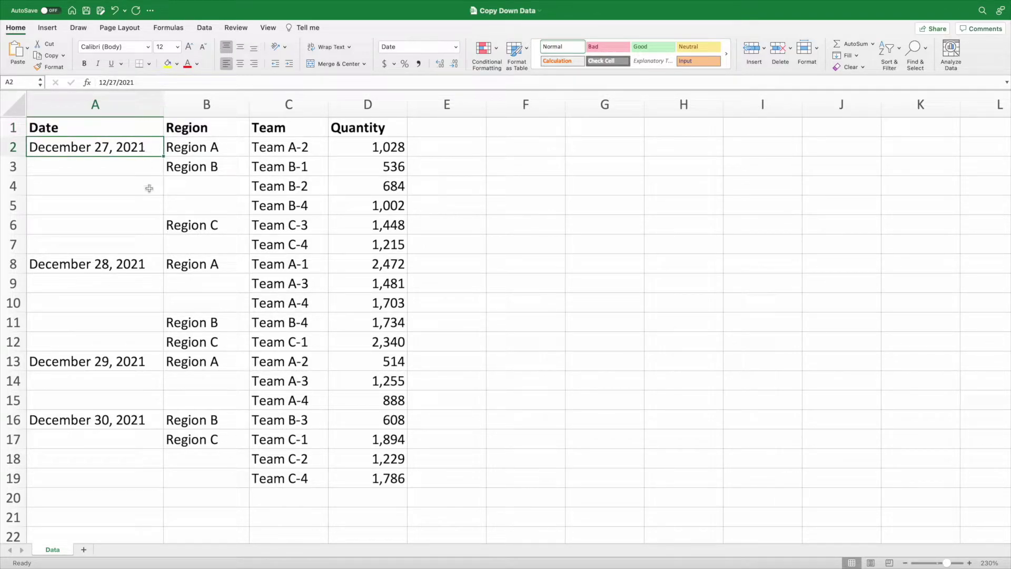
shift+click(148, 245)
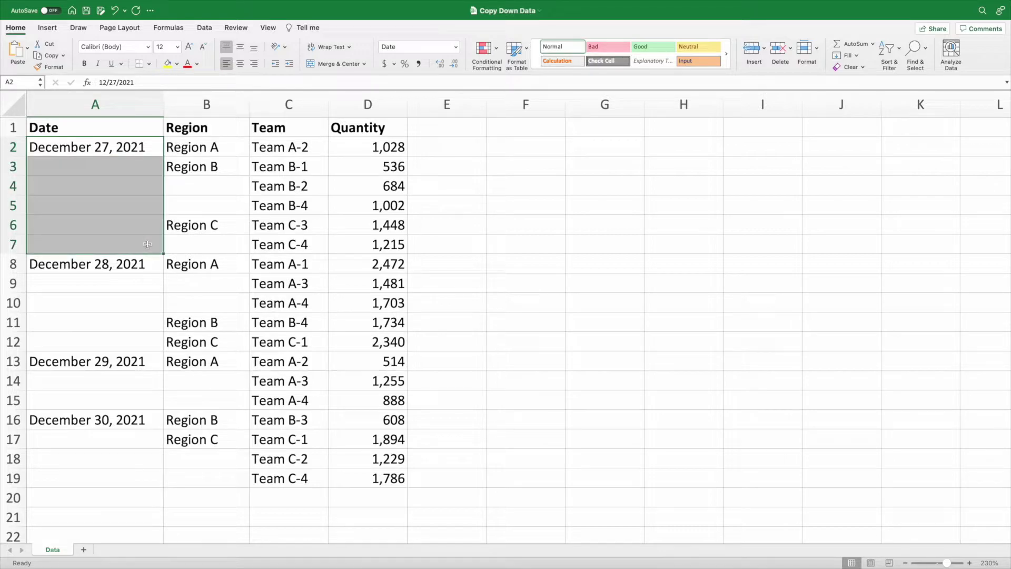
key(ctrl+d)
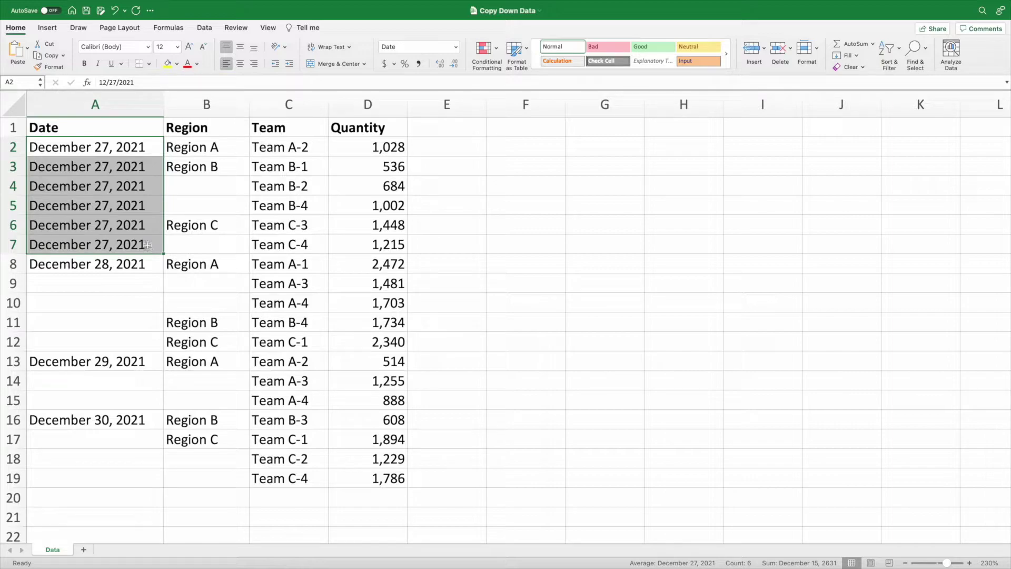
click(147, 261)
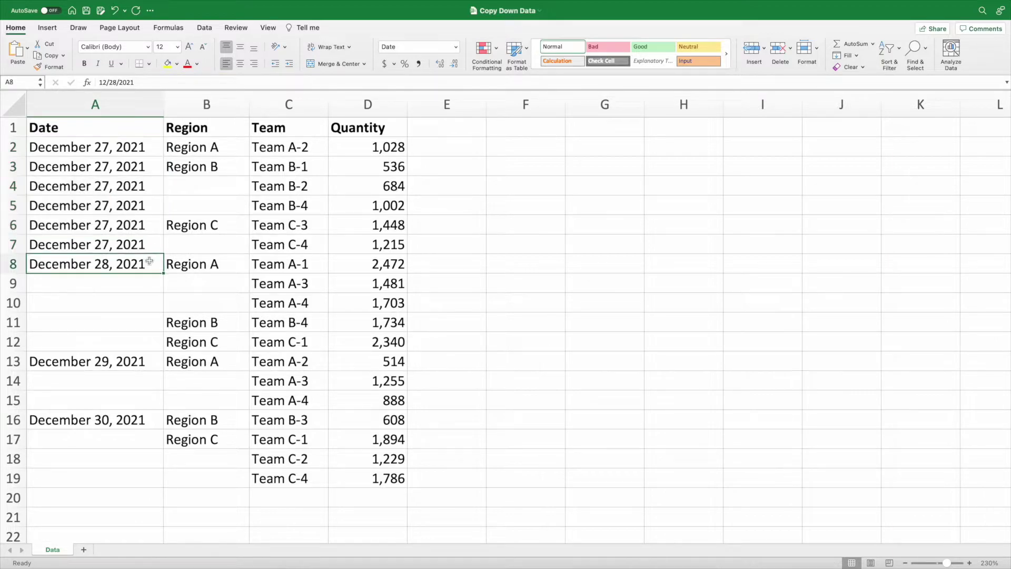
shift+click(145, 343)
key(ctrl+d)
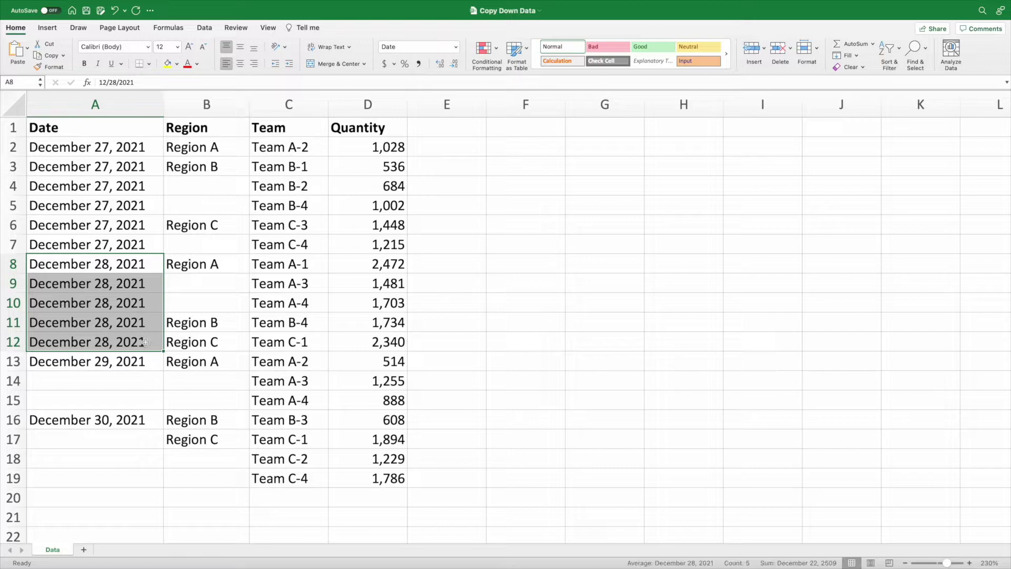
drag(236, 166, 235, 207)
key(ctrl+d)
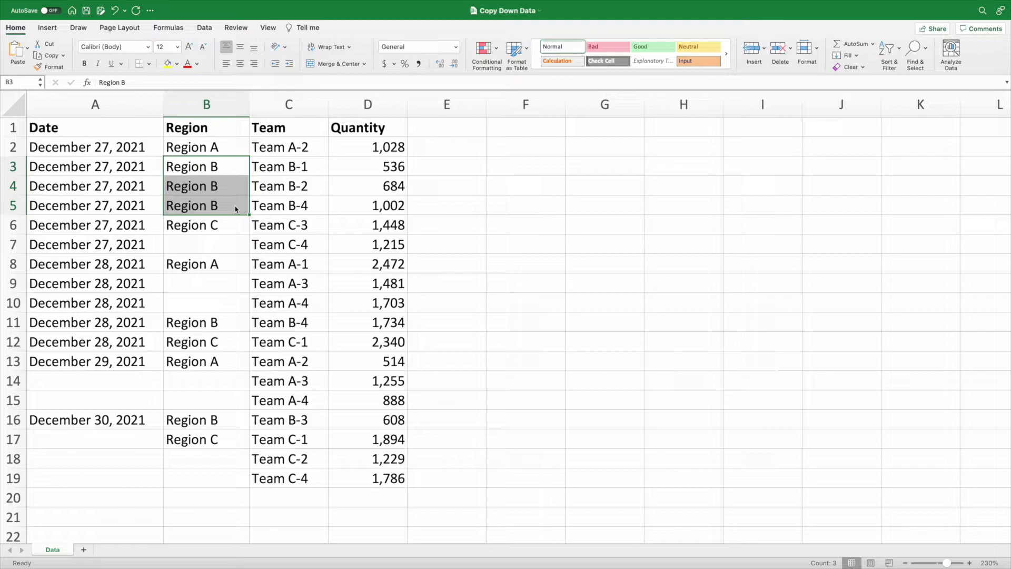
Step: Undo the manual fills and select columns A and B
key(ctrl+z)
key(ctrl+z)
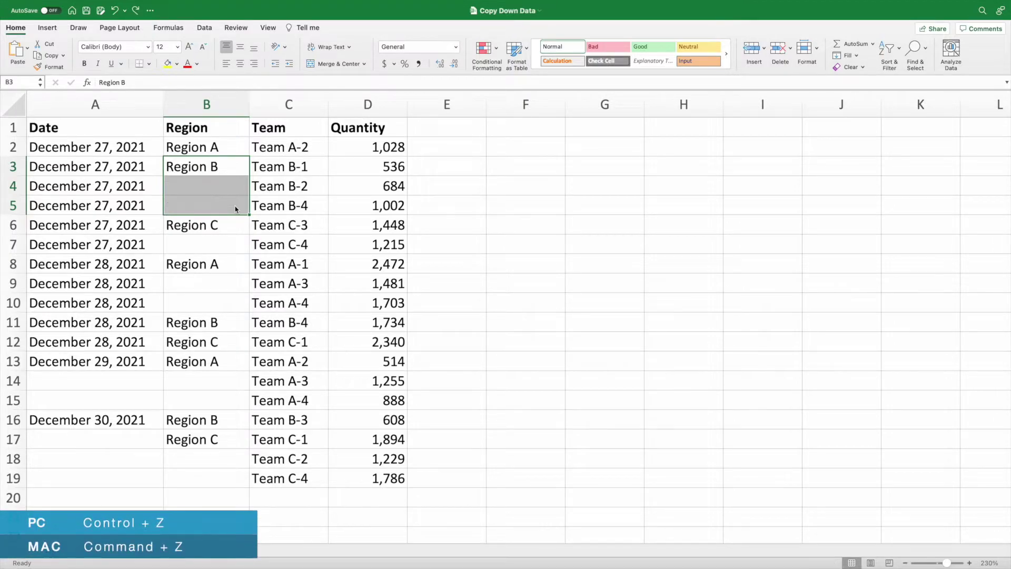
key(ctrl+z)
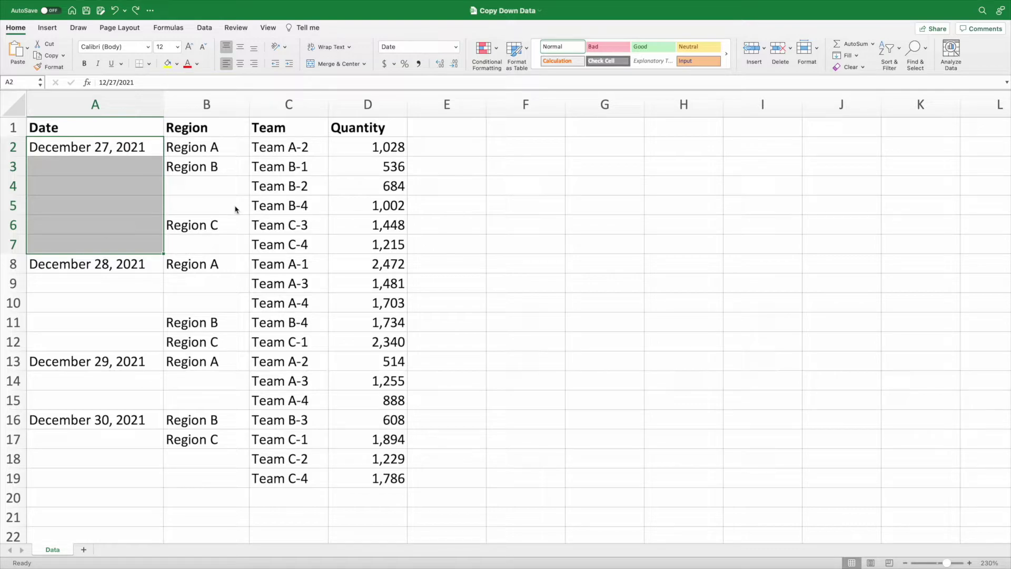
drag(158, 106, 231, 103)
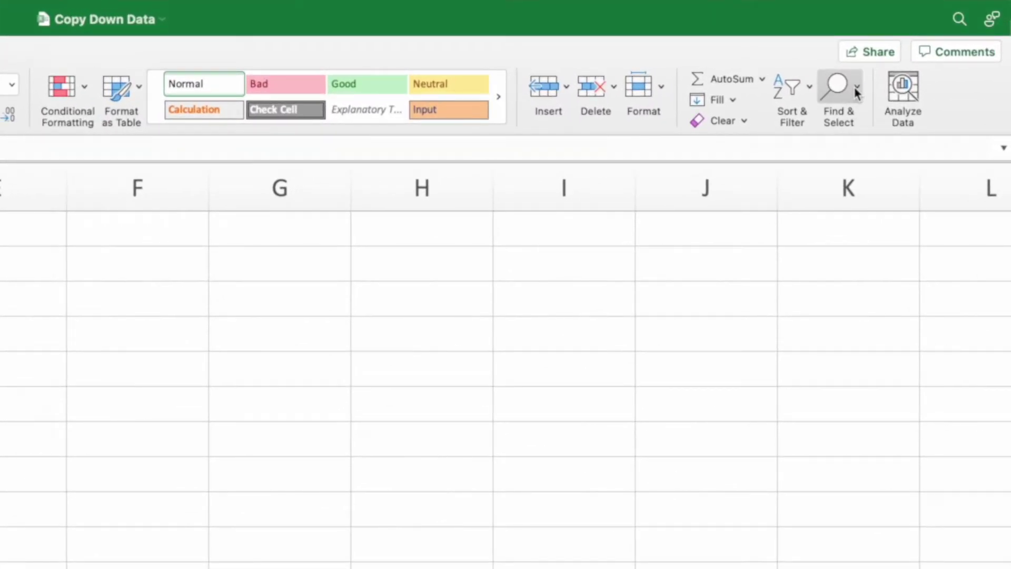
Step: Select every empty Date and Region cell using Go To Special > Blanks
click(856, 88)
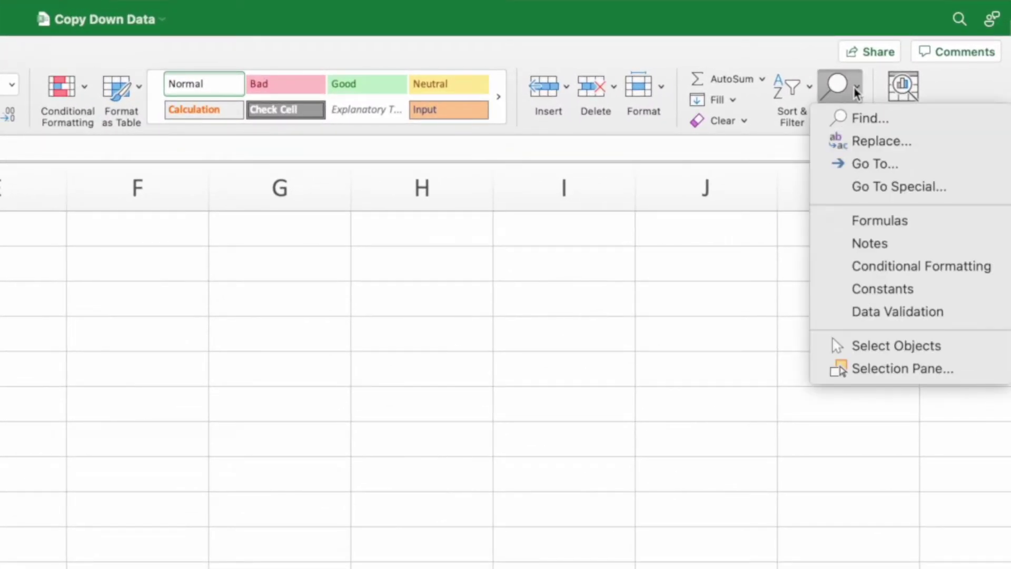
click(836, 188)
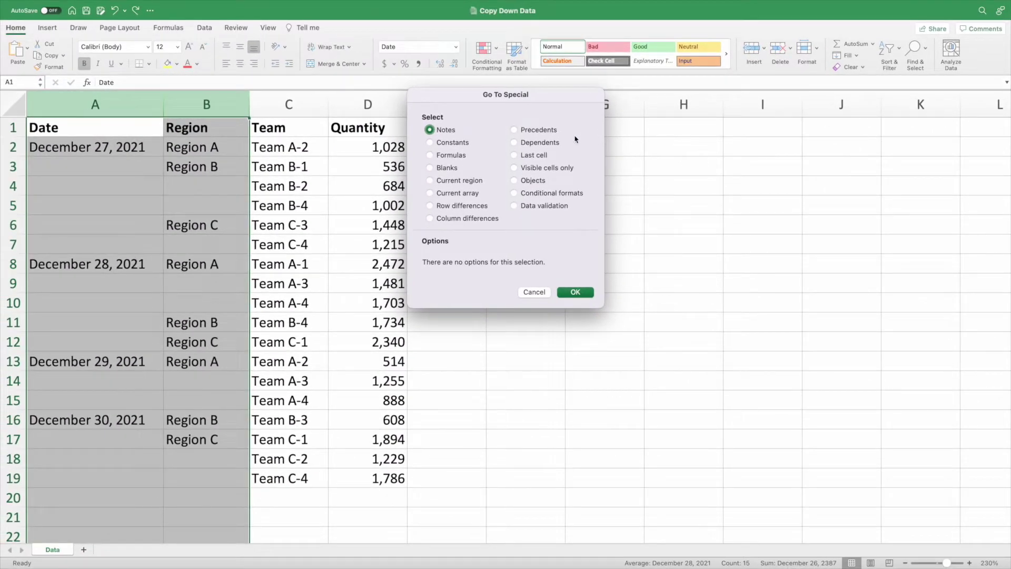
click(430, 168)
click(576, 293)
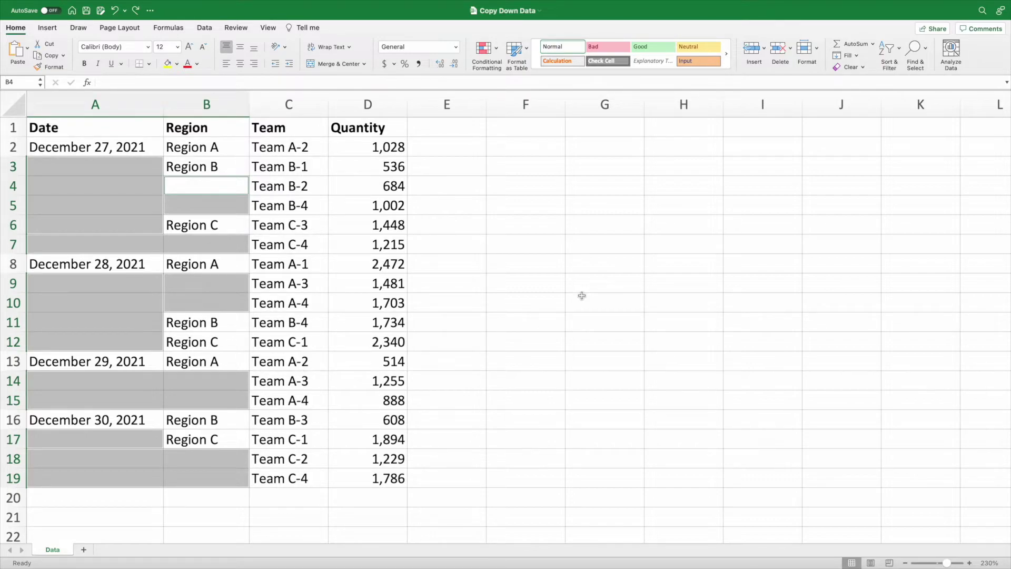
Step: Fill all selected blanks at once with a formula referencing the cell above (=B3)
key(ctrl+c)
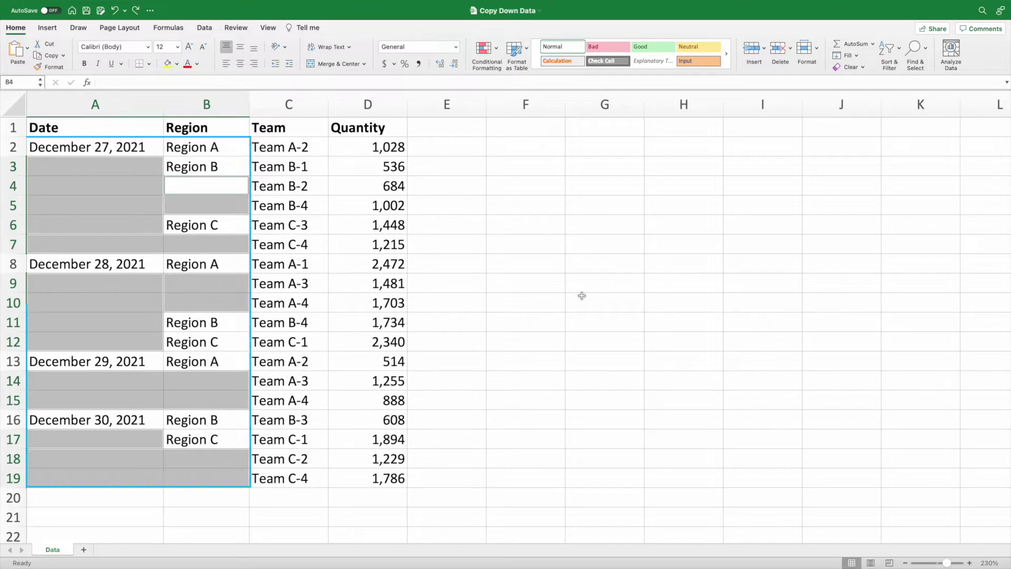
key(Escape)
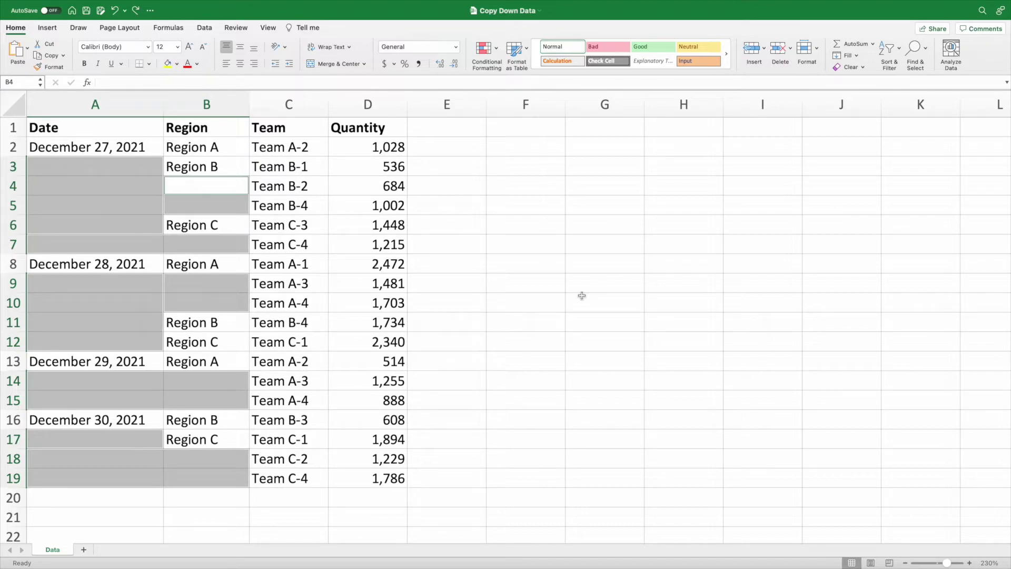
text(=)
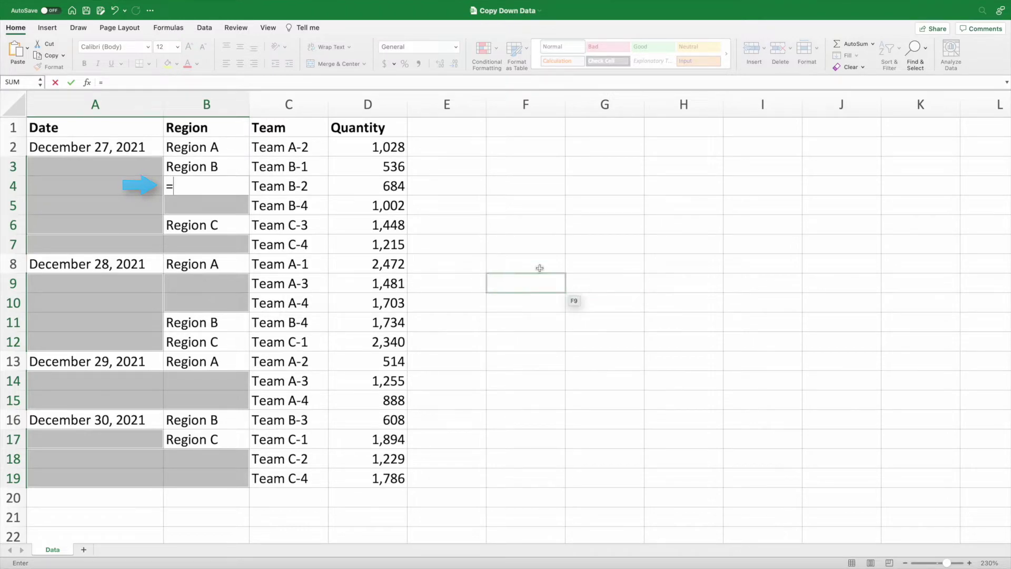
click(244, 167)
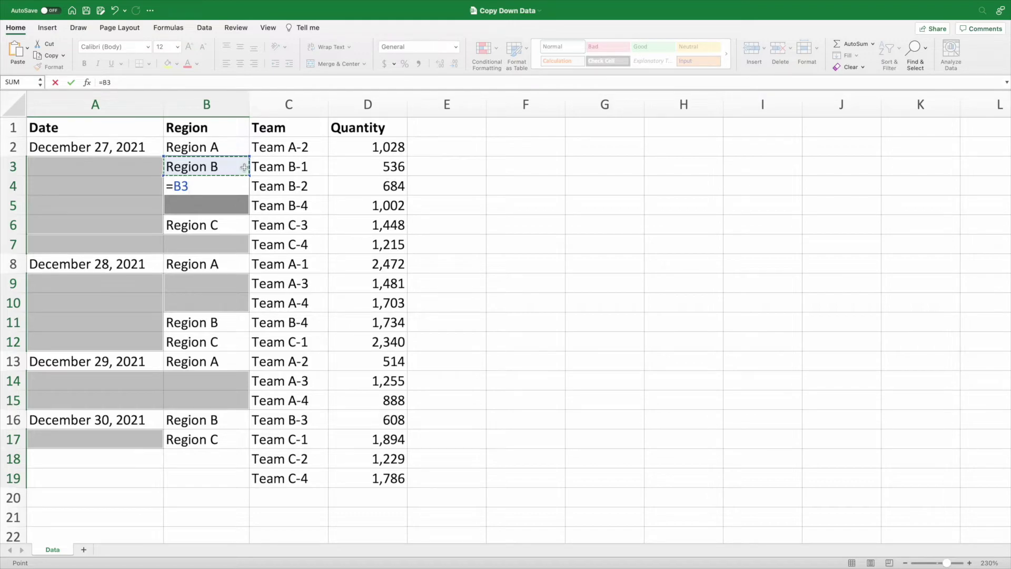
key(ctrl+Return)
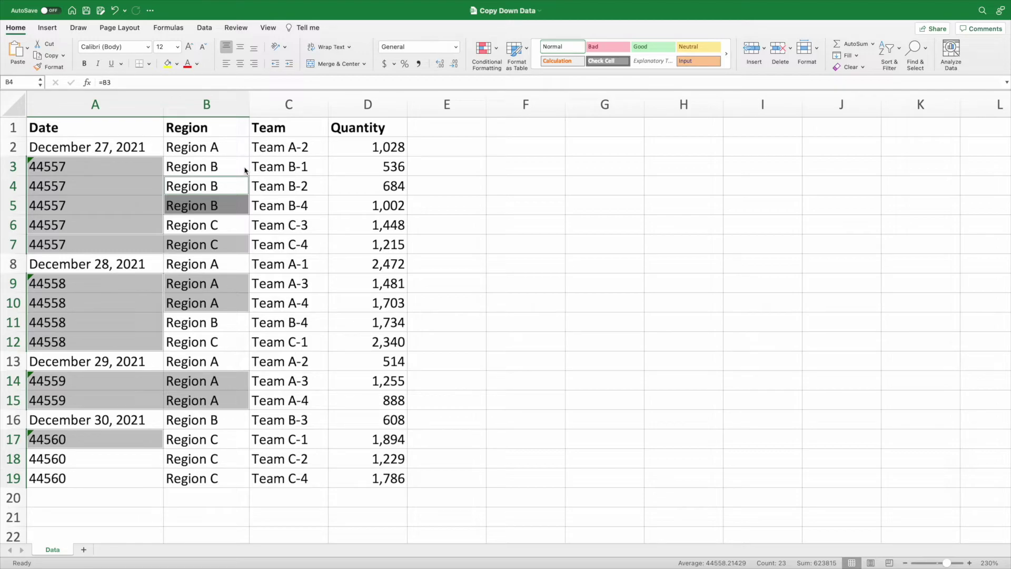
Step: Apply A2's long date format to A3:A19 with Format Painter
click(157, 145)
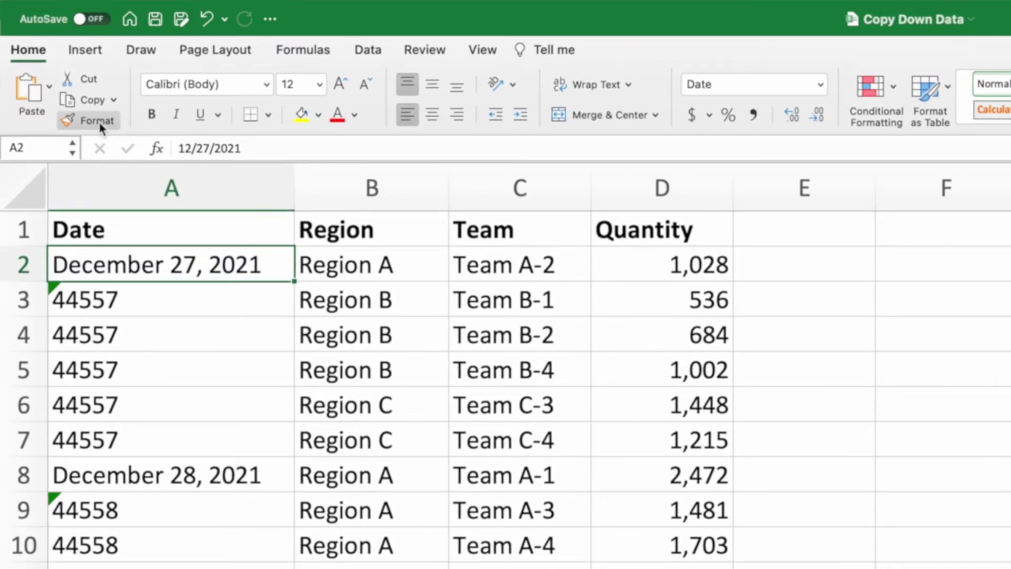
click(99, 122)
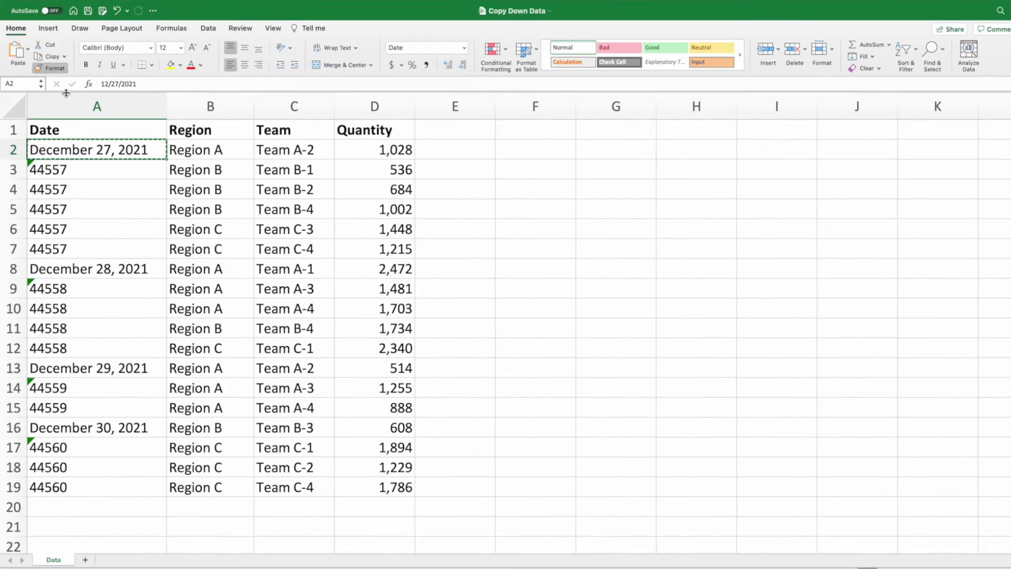
drag(103, 168, 102, 475)
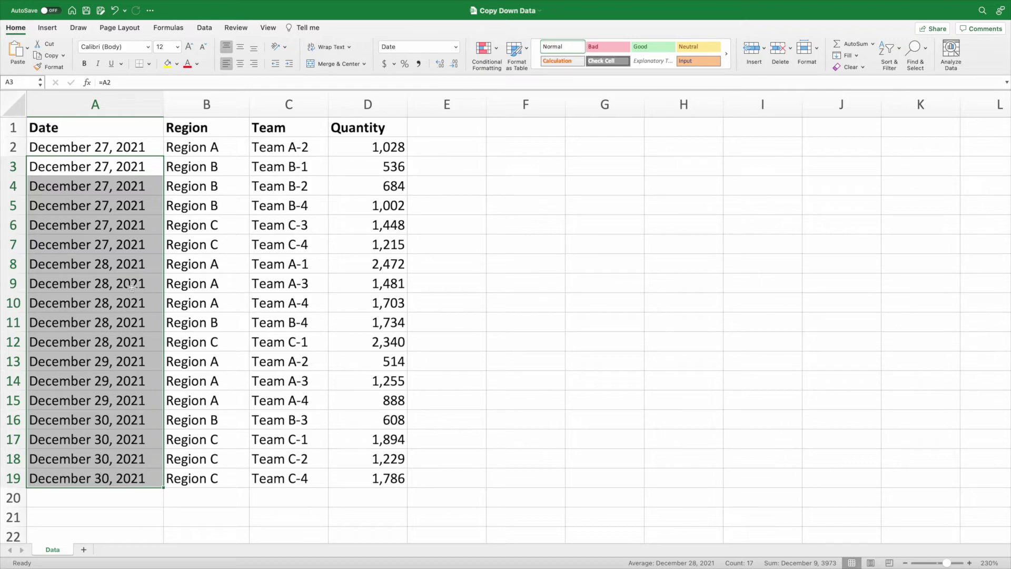
click(158, 147)
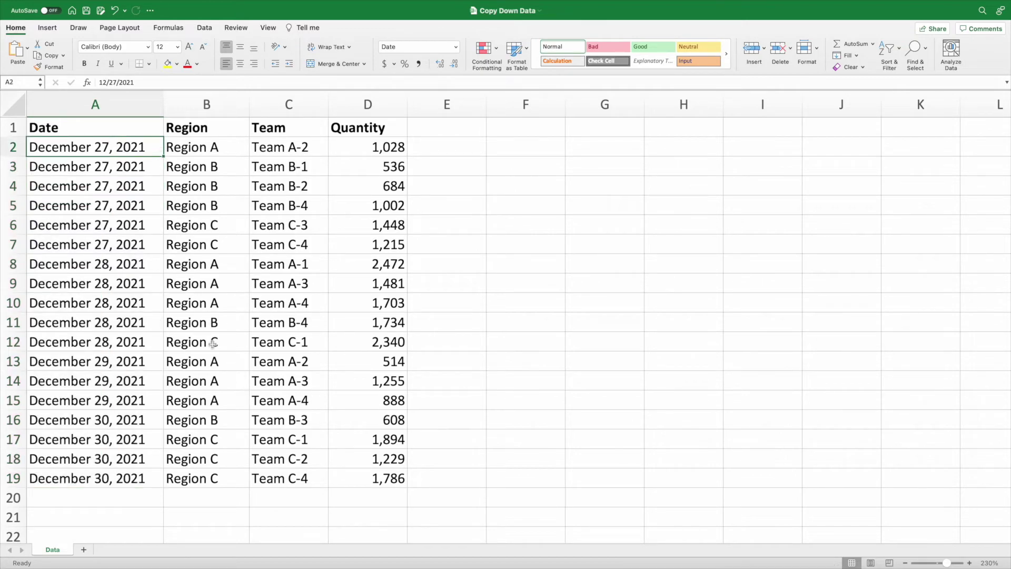
Step: Copy A2:B19 and show the Paste options menu
shift+click(237, 474)
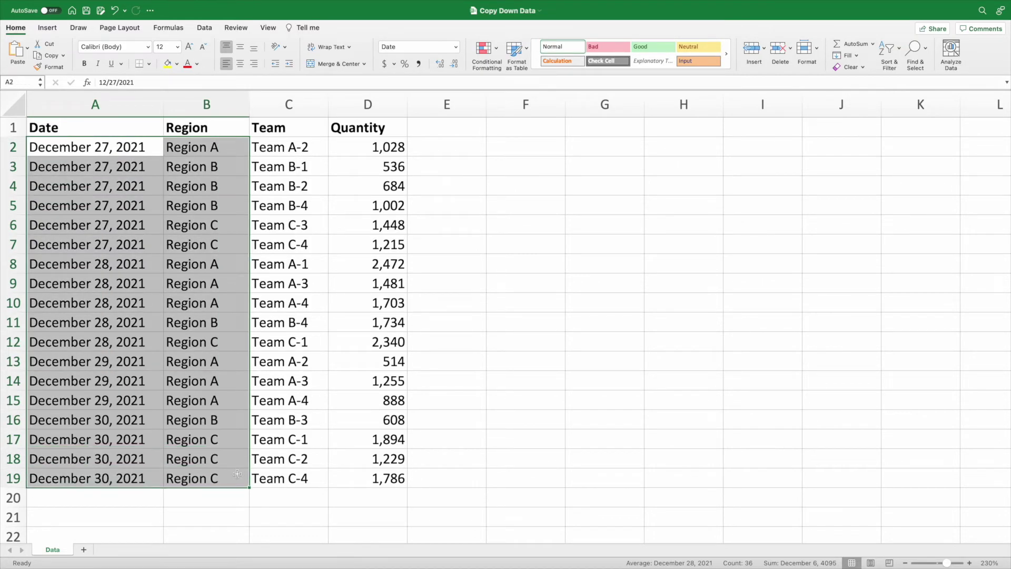
key(super+c)
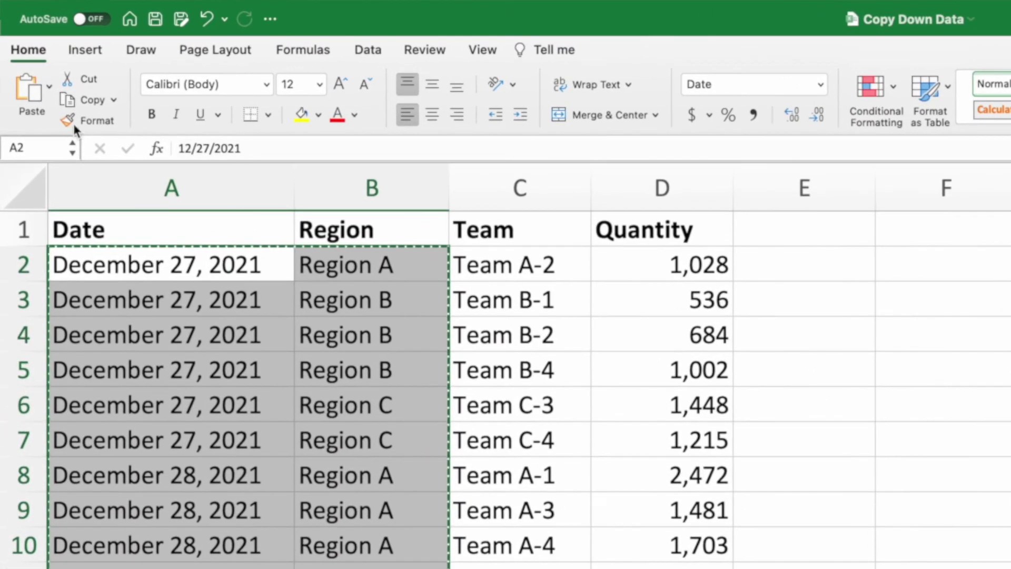
click(48, 85)
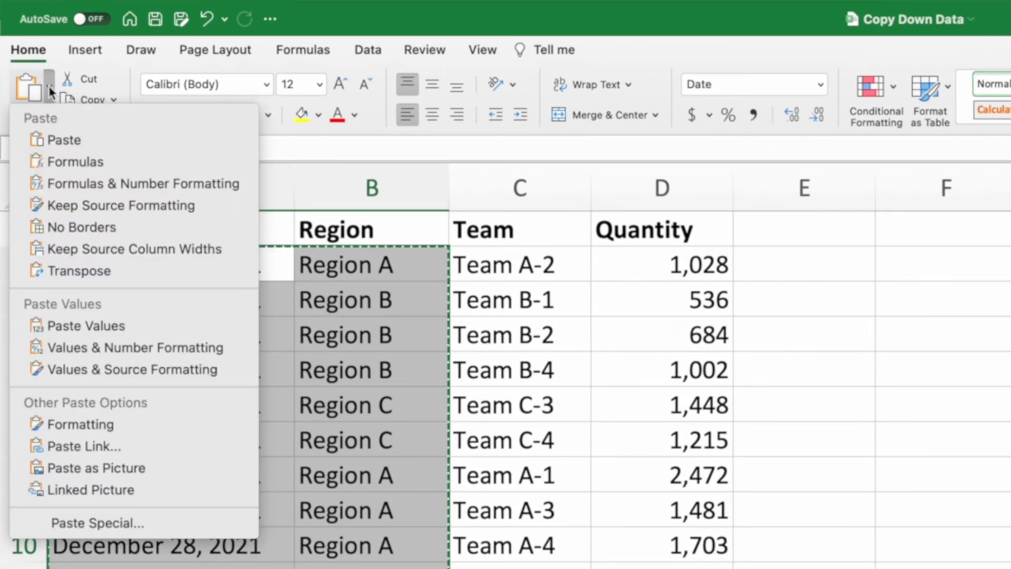